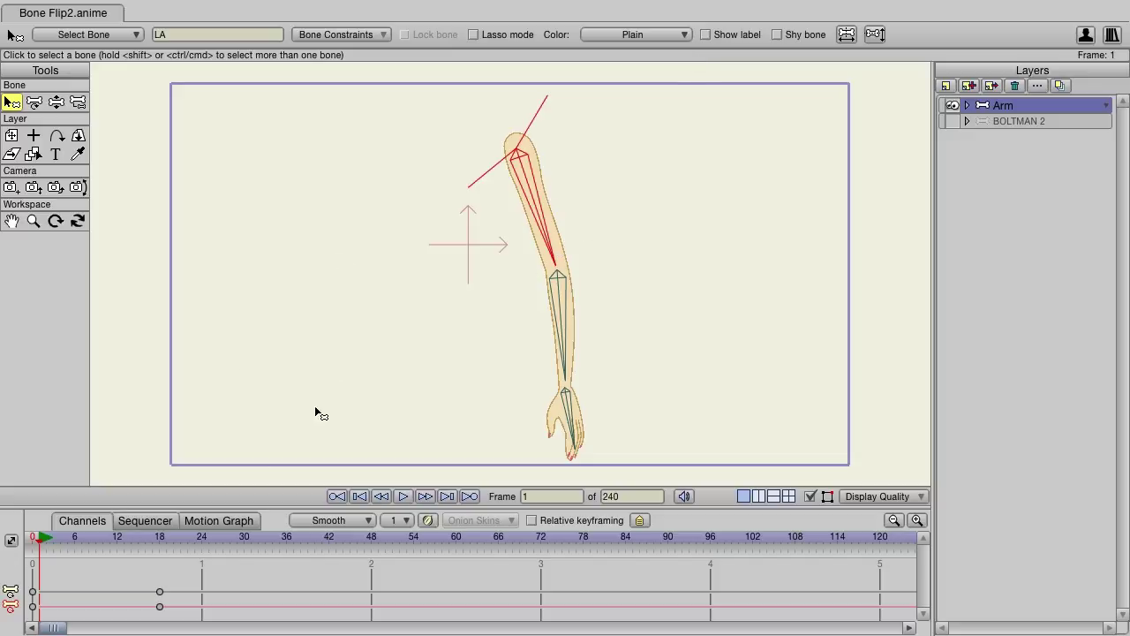
Step: Play and stop the arm animation, then scrub the playhead to frame 8 and on to frame 9
{"action": "left_click", "coordinate": [403, 496]}
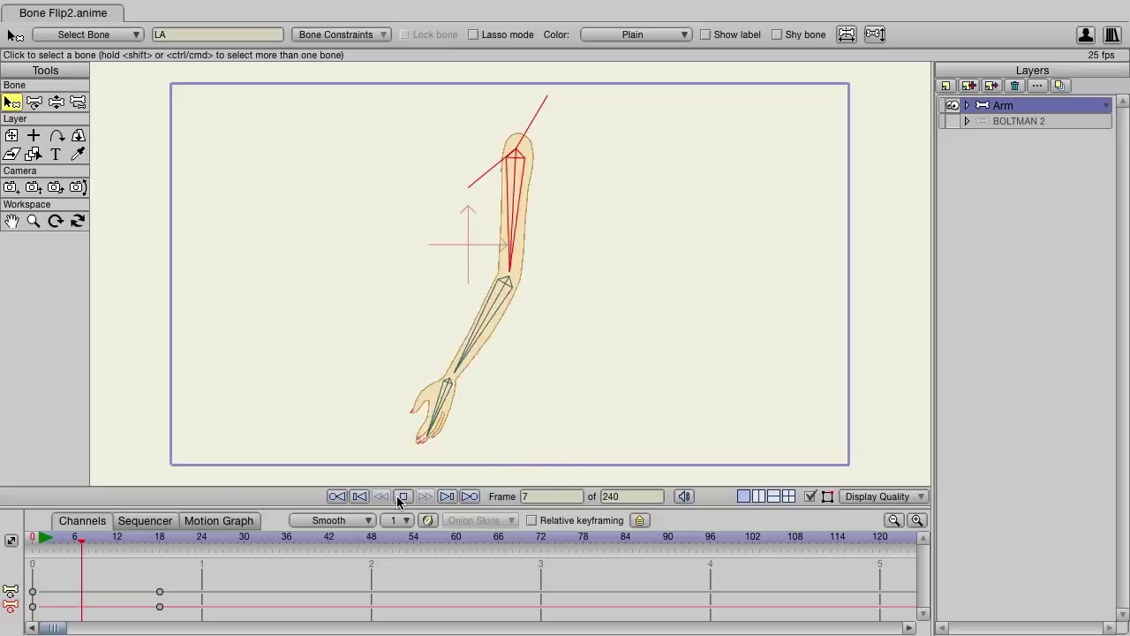
{"action": "left_click", "coordinate": [402, 497]}
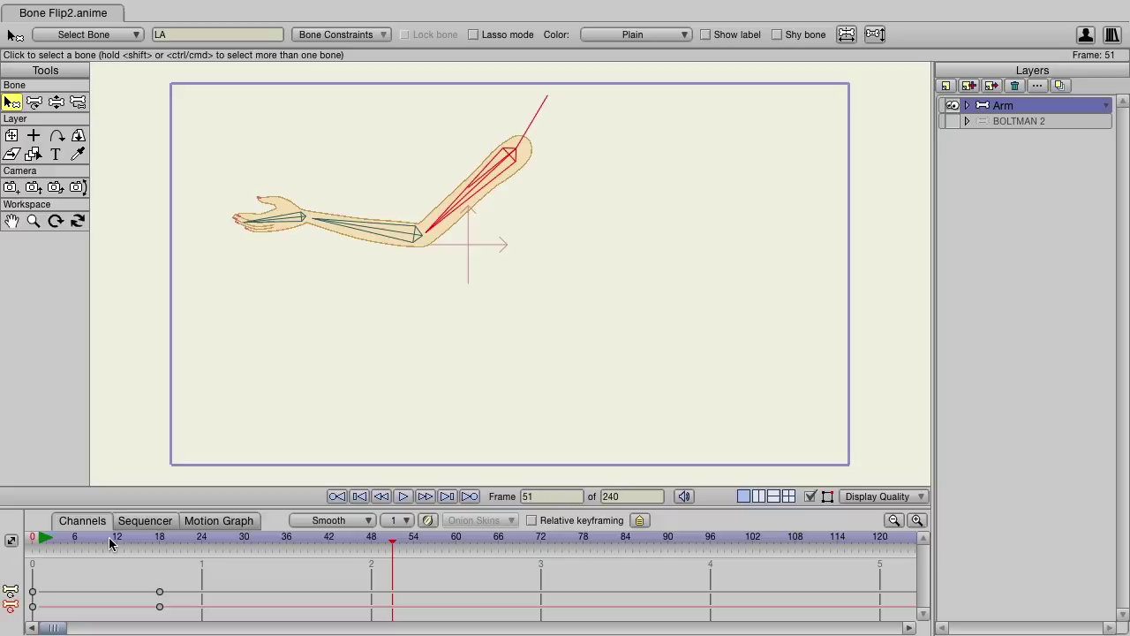
{"action": "left_click_drag", "start_coordinate": [111, 541], "coordinate": [88, 545]}
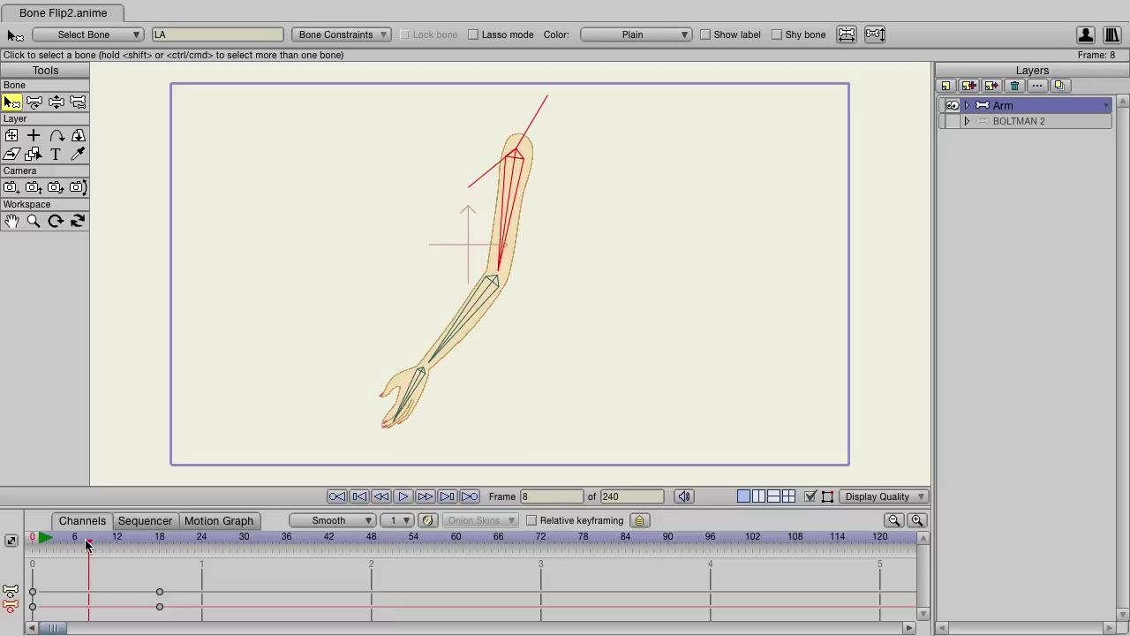
{"action": "left_click_drag", "start_coordinate": [87, 545], "coordinate": [96, 545]}
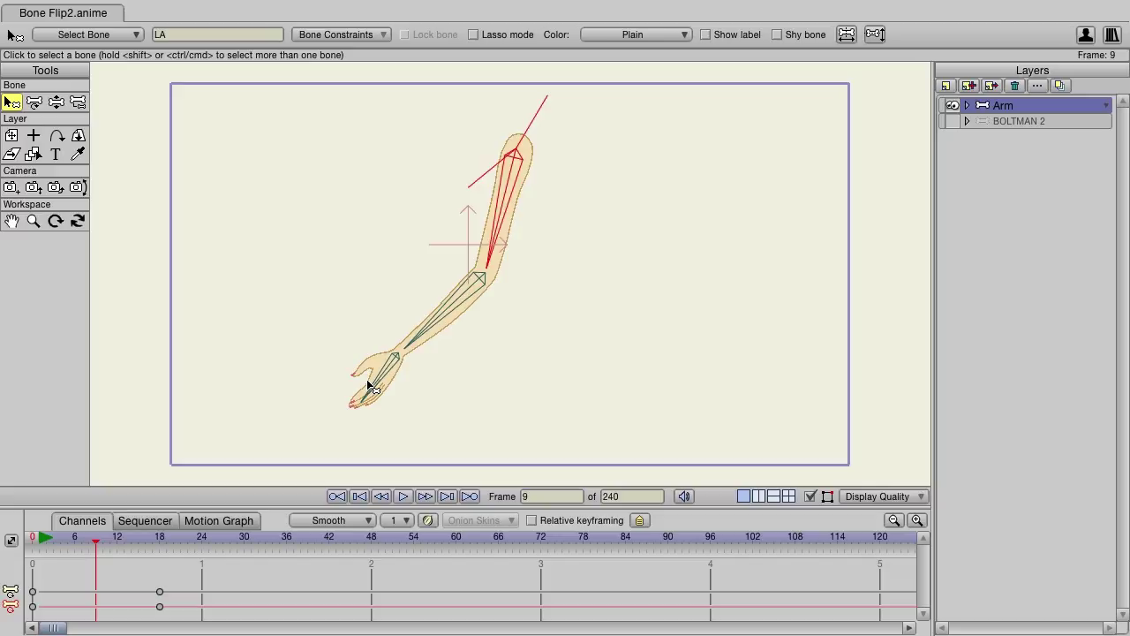
Step: Flip the L.HAND layer inside the Arm group horizontally at frame 9 with Transform Layer
{"action": "left_click", "coordinate": [968, 106]}
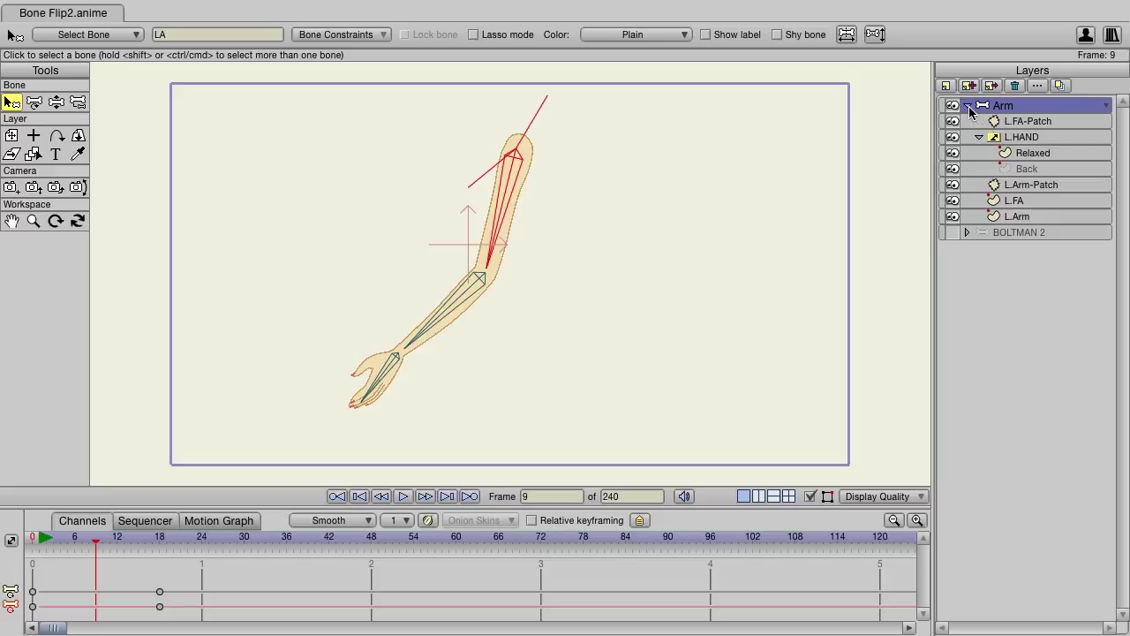
{"action": "left_click", "coordinate": [1043, 142]}
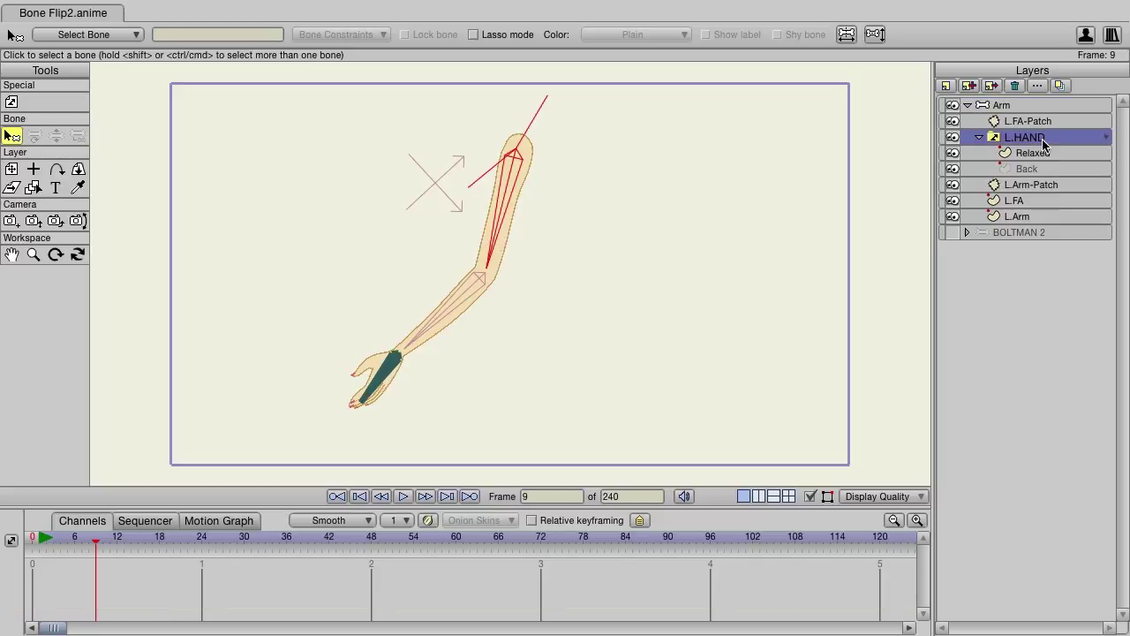
{"action": "left_click", "coordinate": [12, 170]}
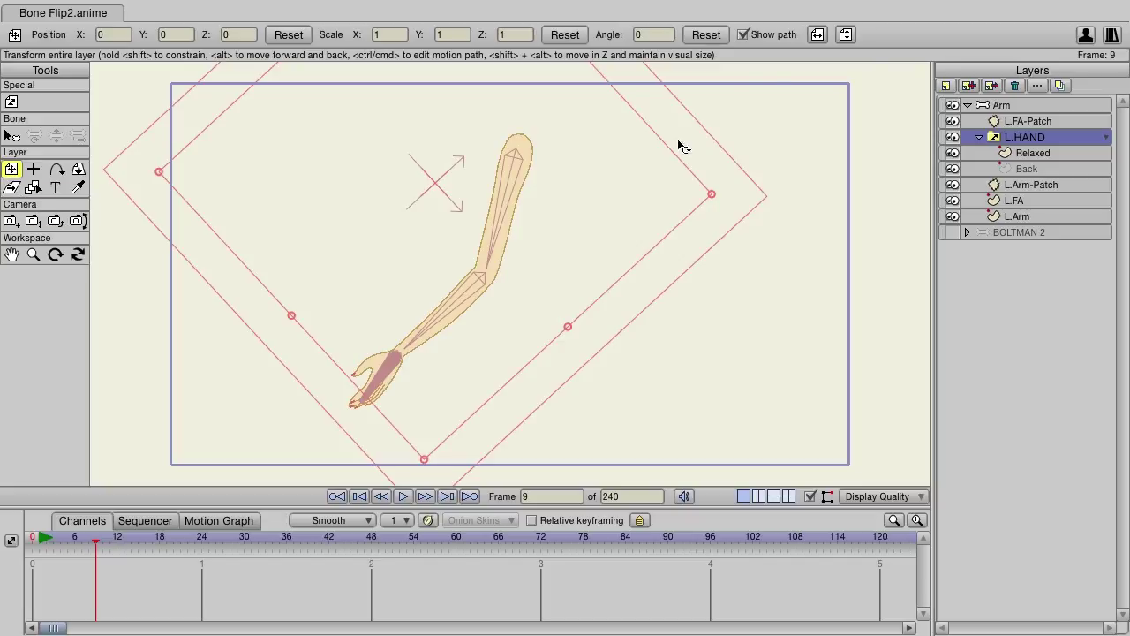
{"action": "left_click", "coordinate": [816, 35]}
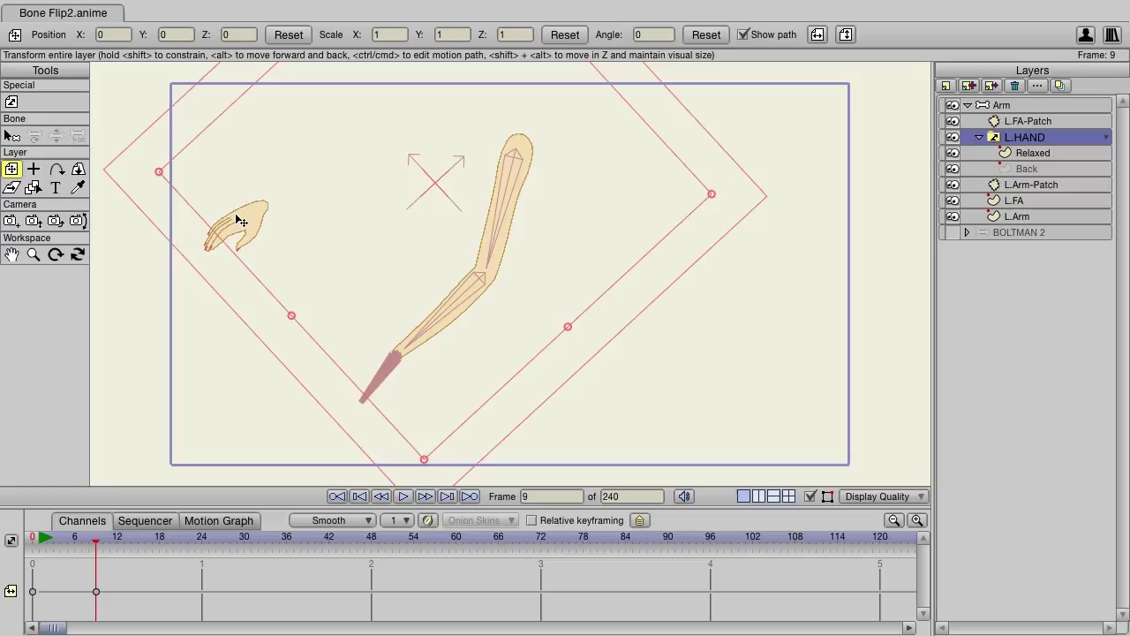
Step: Rotate the Arm layer's hand bone slightly at frame 9 with Manipulate Bones
{"action": "left_click", "coordinate": [1017, 106]}
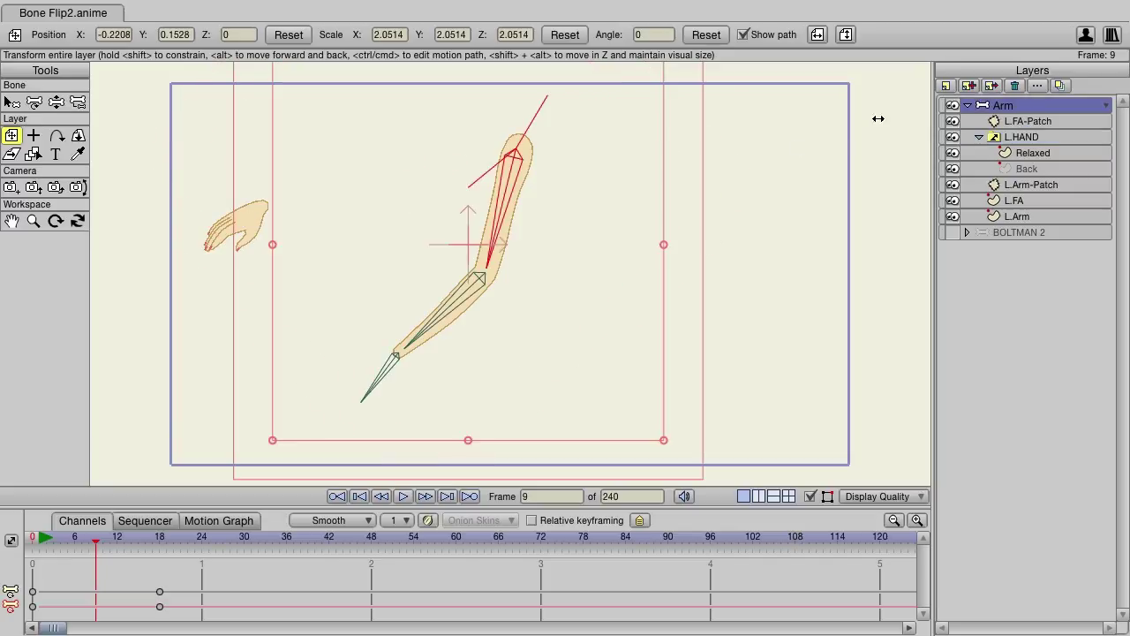
{"action": "left_click", "coordinate": [56, 101]}
{"action": "left_click_drag", "start_coordinate": [368, 383], "coordinate": [372, 395]}
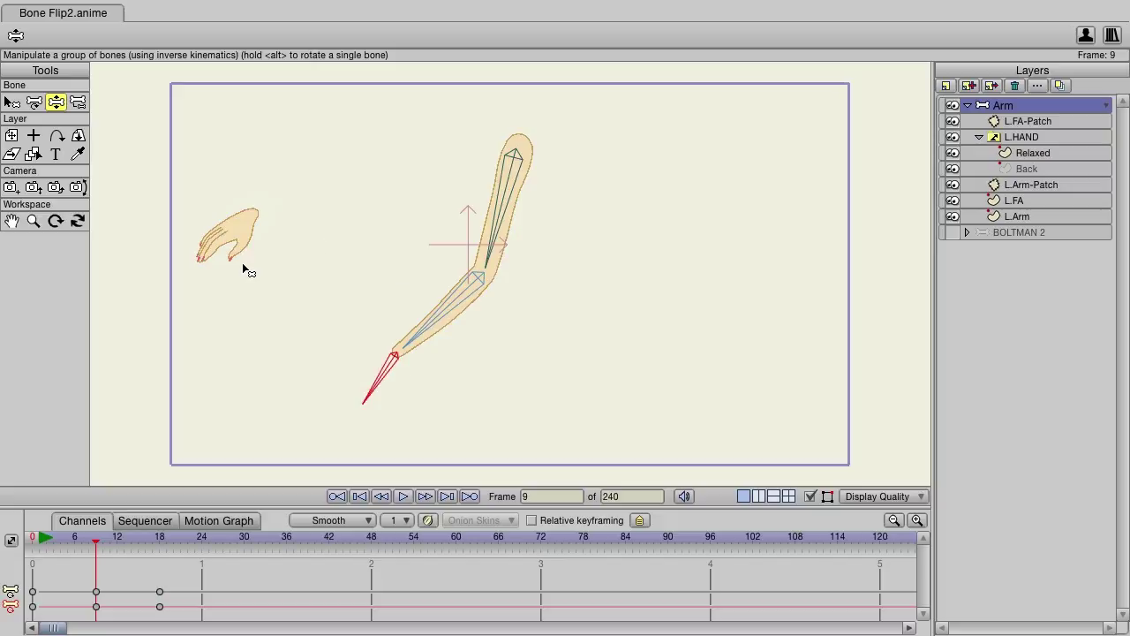
Step: Drag the flipped L.HAND layer back onto the wrist, keyed at X 0.5091, Y -0.0025
{"action": "left_click", "coordinate": [1055, 137]}
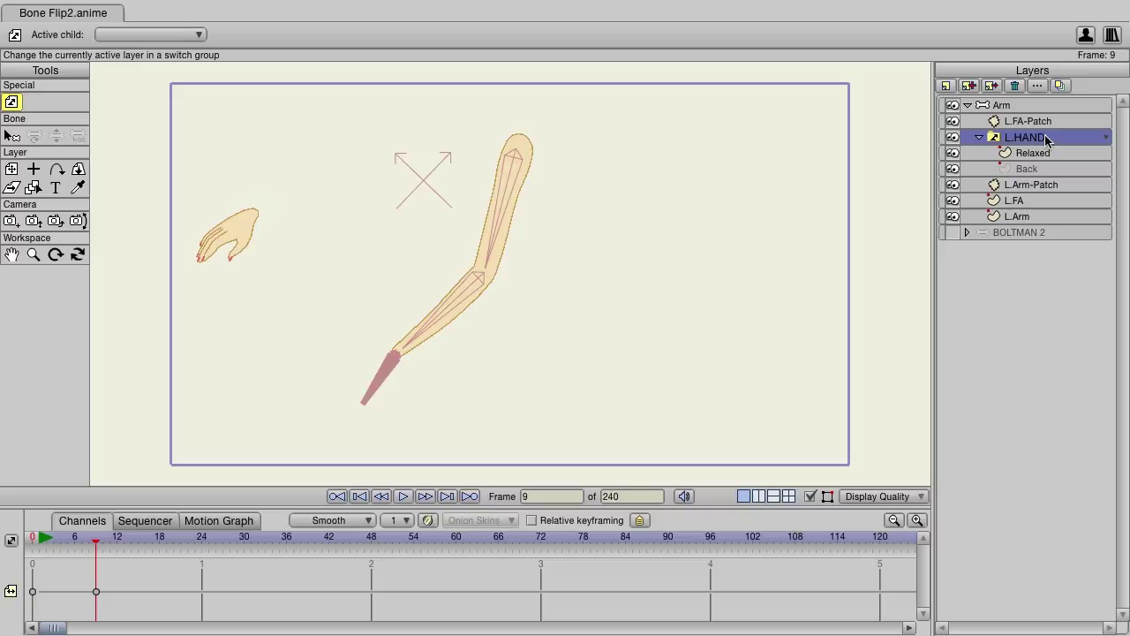
{"action": "left_click", "coordinate": [12, 168]}
{"action": "left_click_drag", "start_coordinate": [245, 242], "coordinate": [392, 376]}
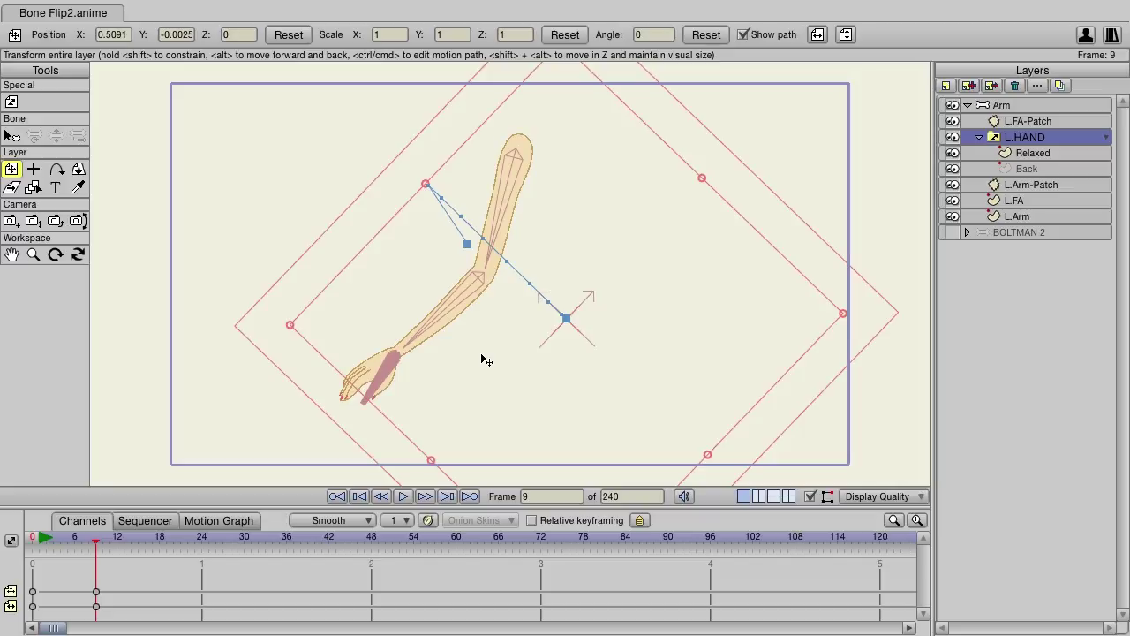
Step: Undo the hand layer move and flip, check the following frames, then return the Arm layer to frame 9
{"action": "key", "text": "ctrl+z"}
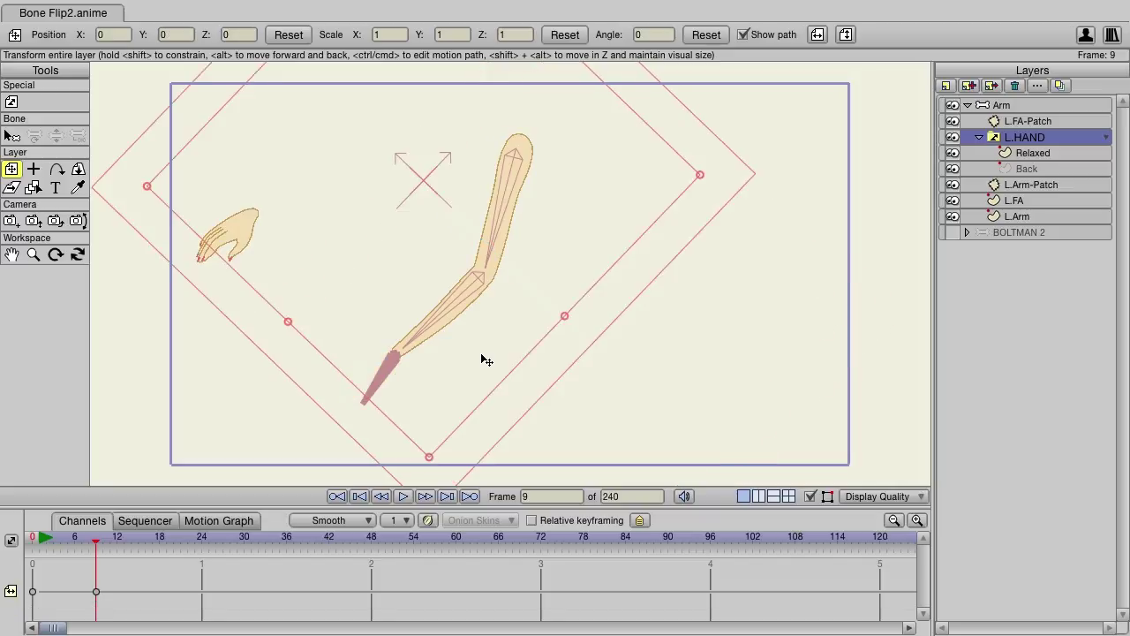
{"action": "key", "text": "ctrl+z"}
{"action": "key", "text": "ctrl+z"}
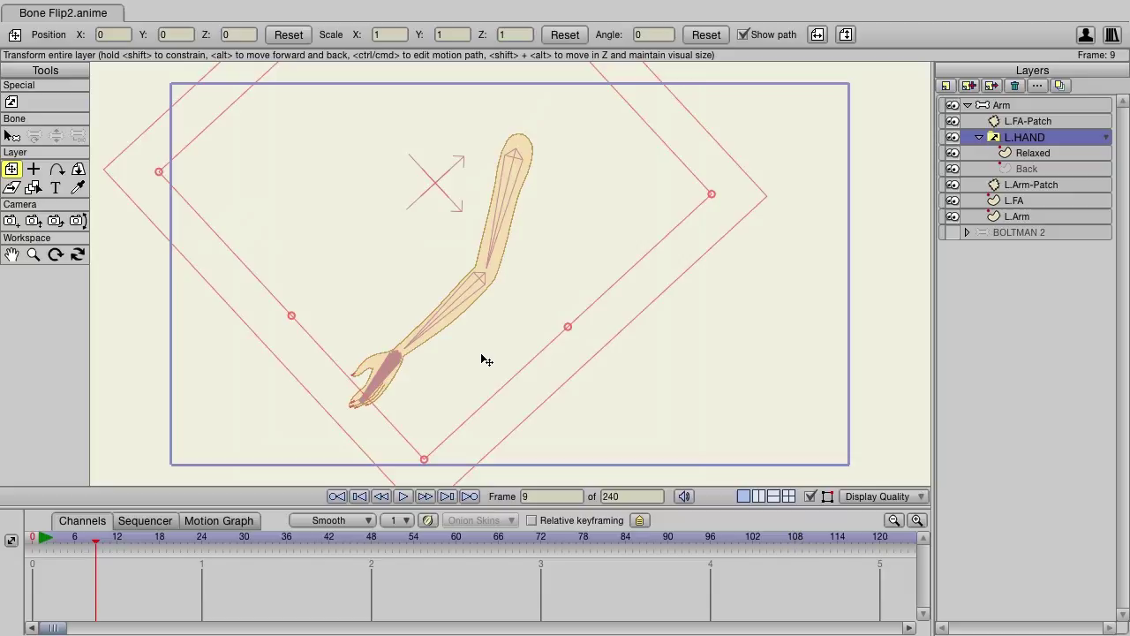
{"action": "mouse_move", "coordinate": [94, 542]}
{"action": "left_mouse_down"}
{"action": "mouse_move", "coordinate": [58, 542]}
{"action": "mouse_move", "coordinate": [133, 545]}
{"action": "mouse_move", "coordinate": [76, 545]}
{"action": "mouse_move", "coordinate": [110, 545]}
{"action": "left_mouse_up"}
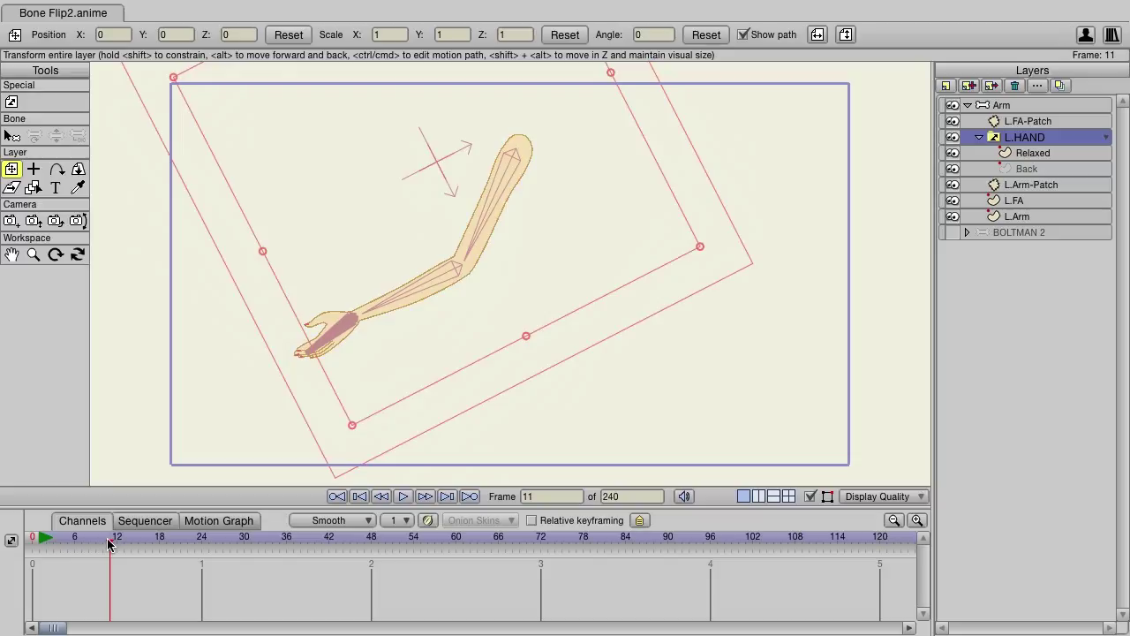
{"action": "left_click", "coordinate": [1010, 102]}
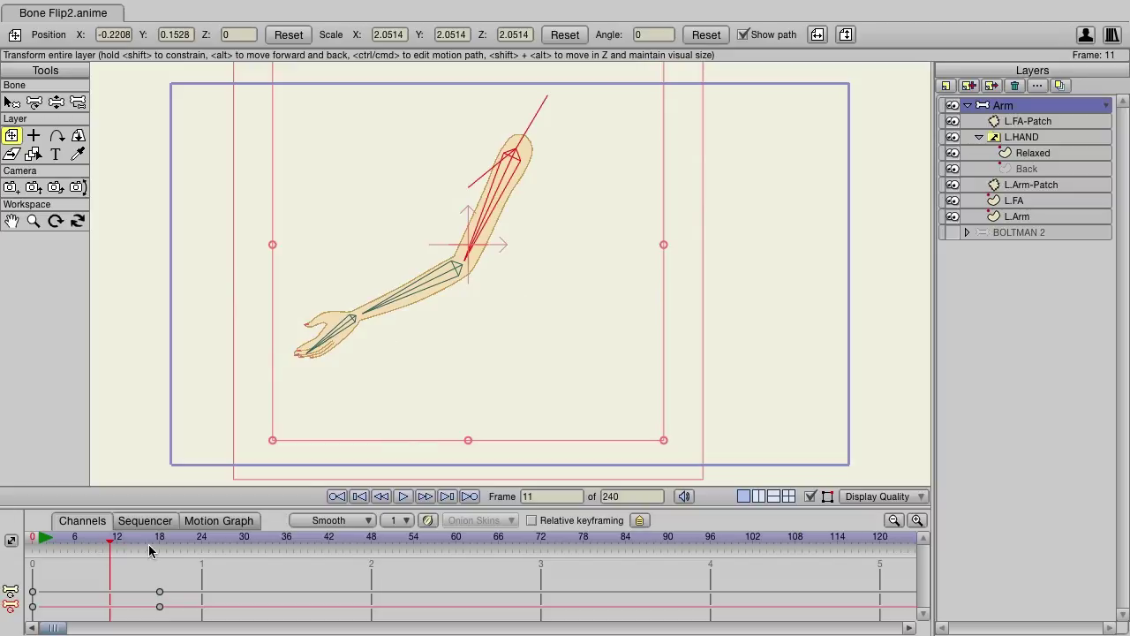
{"action": "left_click_drag", "start_coordinate": [110, 545], "coordinate": [95, 545]}
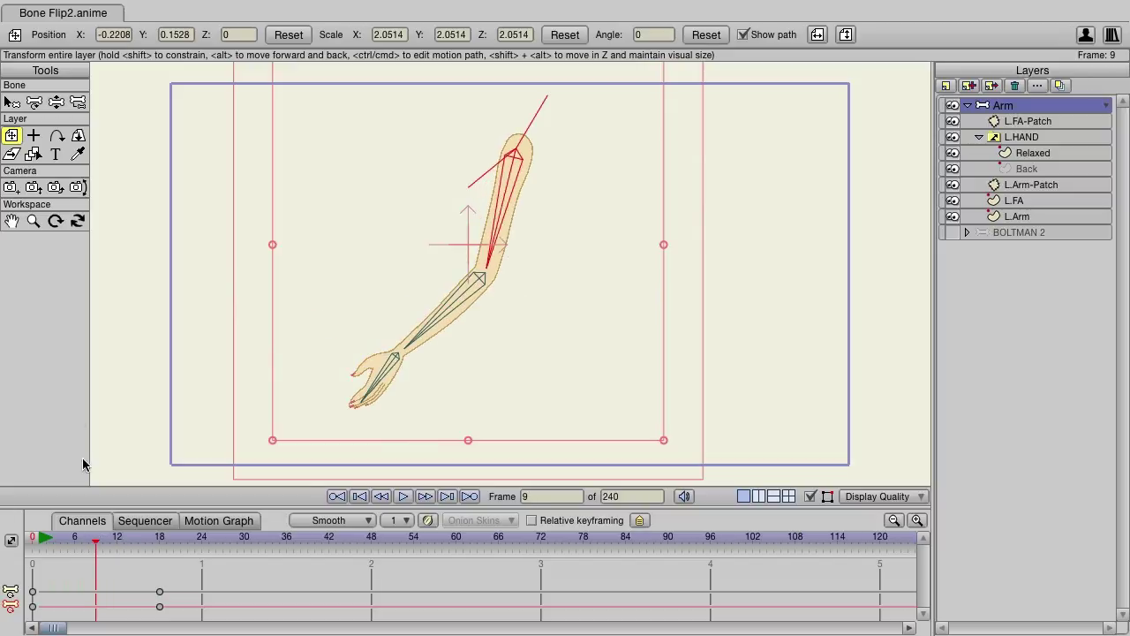
Step: Select hand bone B14 and toggle Side Flip twice at frame 9, leaving the hand unflipped
{"action": "left_click", "coordinate": [10, 103]}
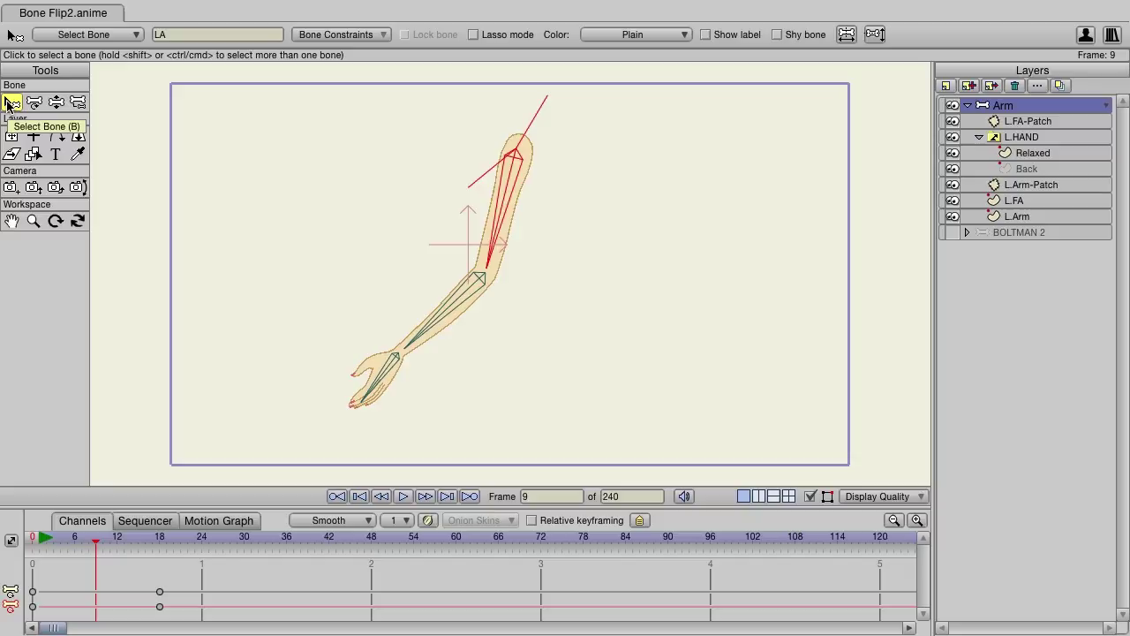
{"action": "left_click", "coordinate": [389, 360]}
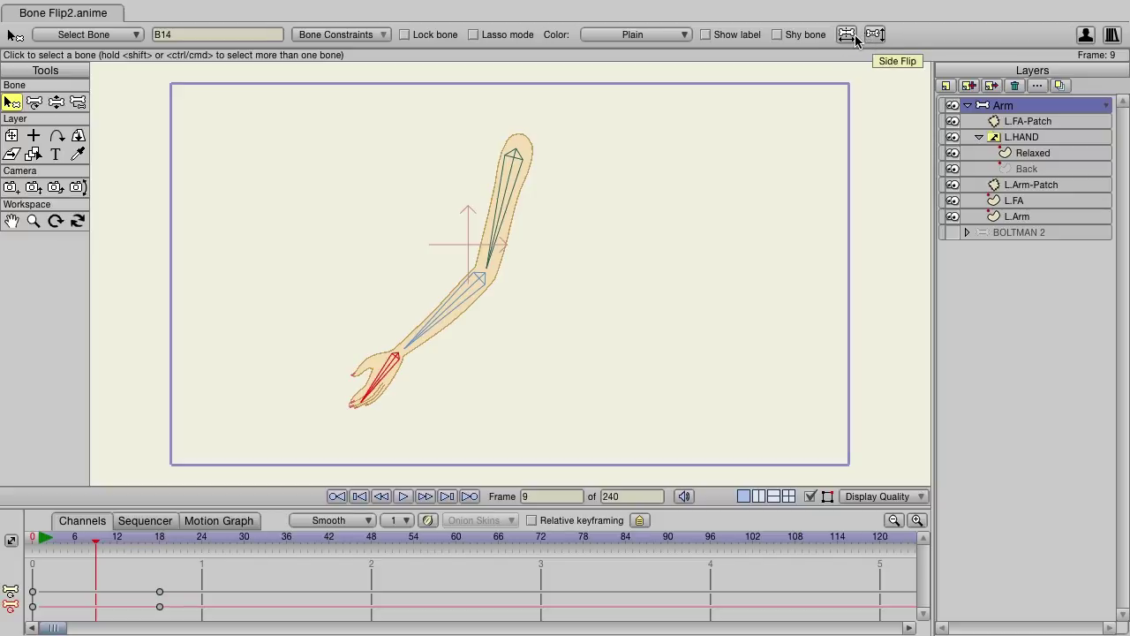
{"action": "left_click", "coordinate": [854, 35]}
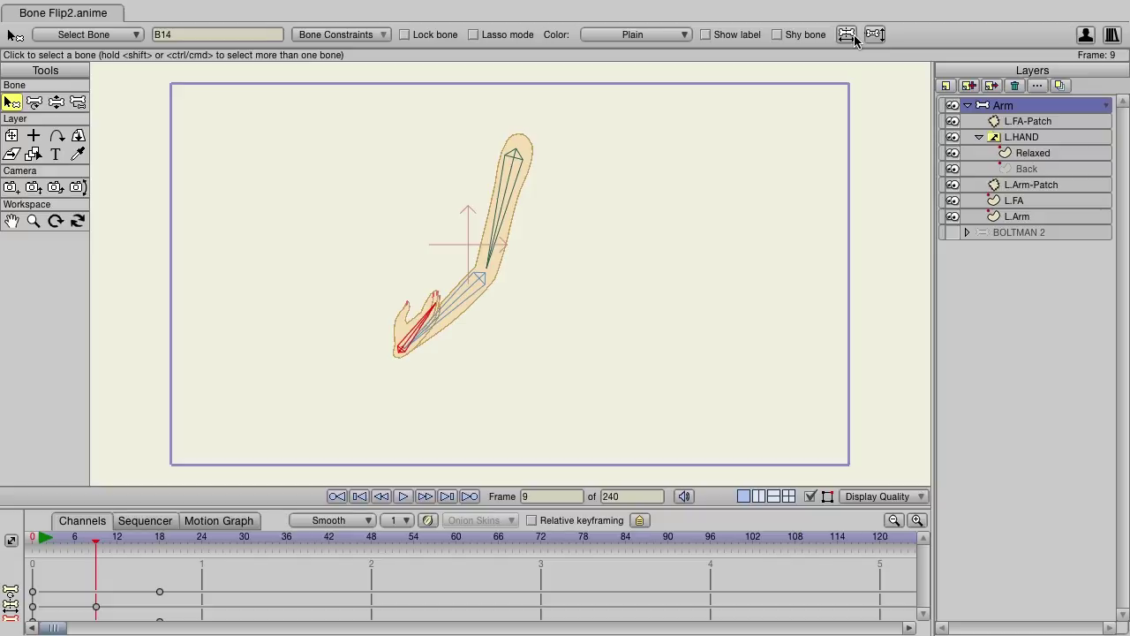
{"action": "left_click", "coordinate": [855, 40]}
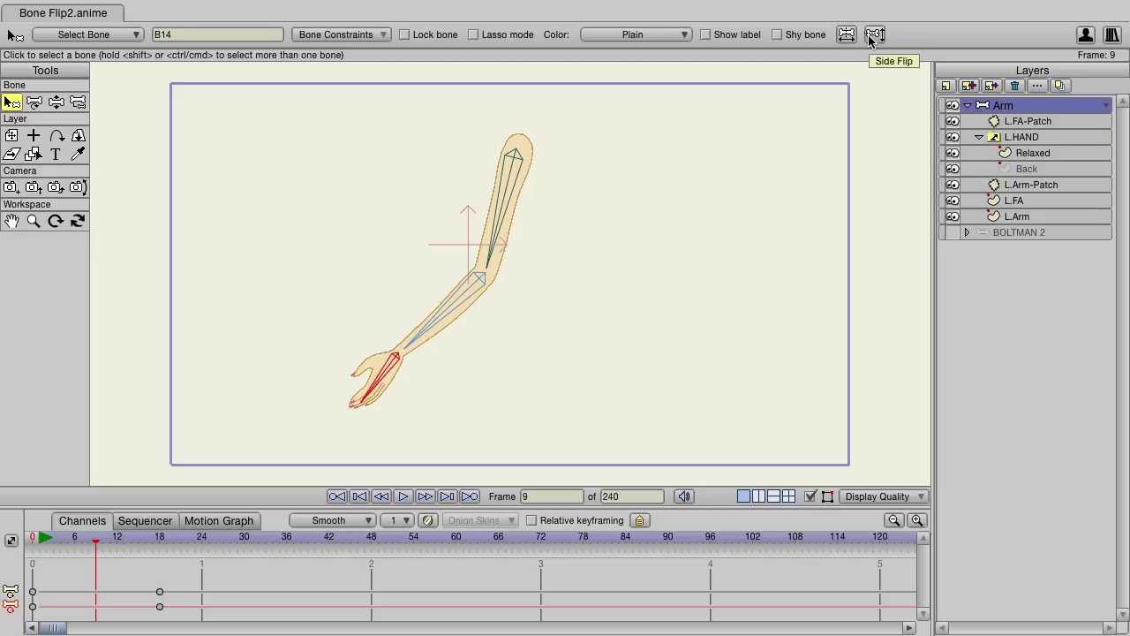
Step: Side-flip the hand bone at frame 9, reveal its flip channel, and scrub back to frame 8
{"action": "left_click", "coordinate": [872, 35]}
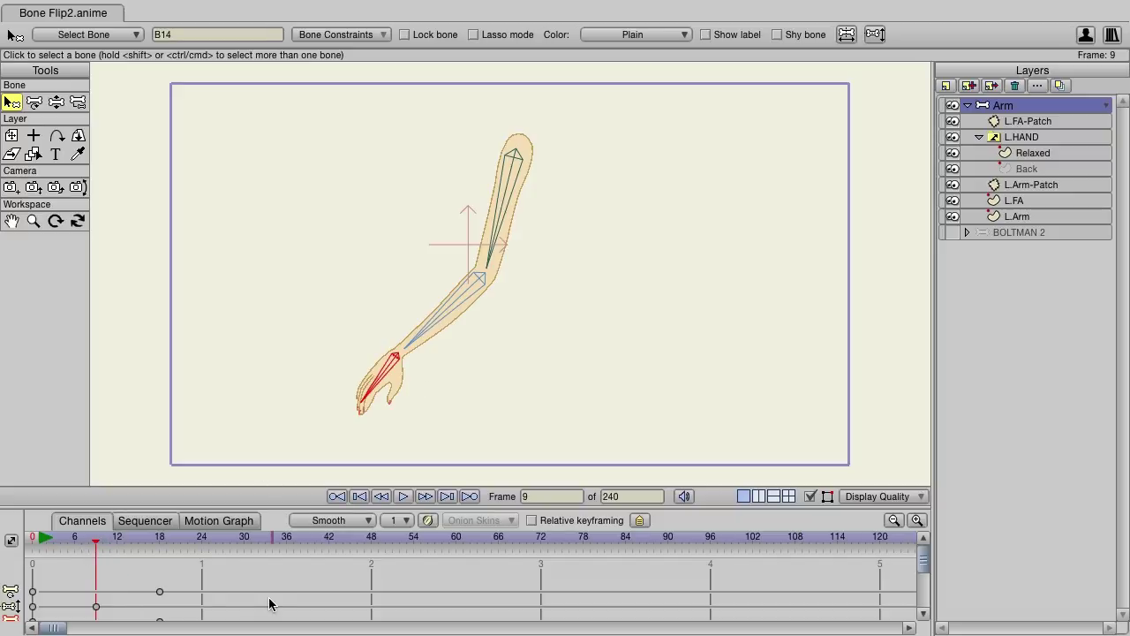
{"action": "scroll", "coordinate": [265, 602], "scroll_direction": "down", "scroll_amount": 2}
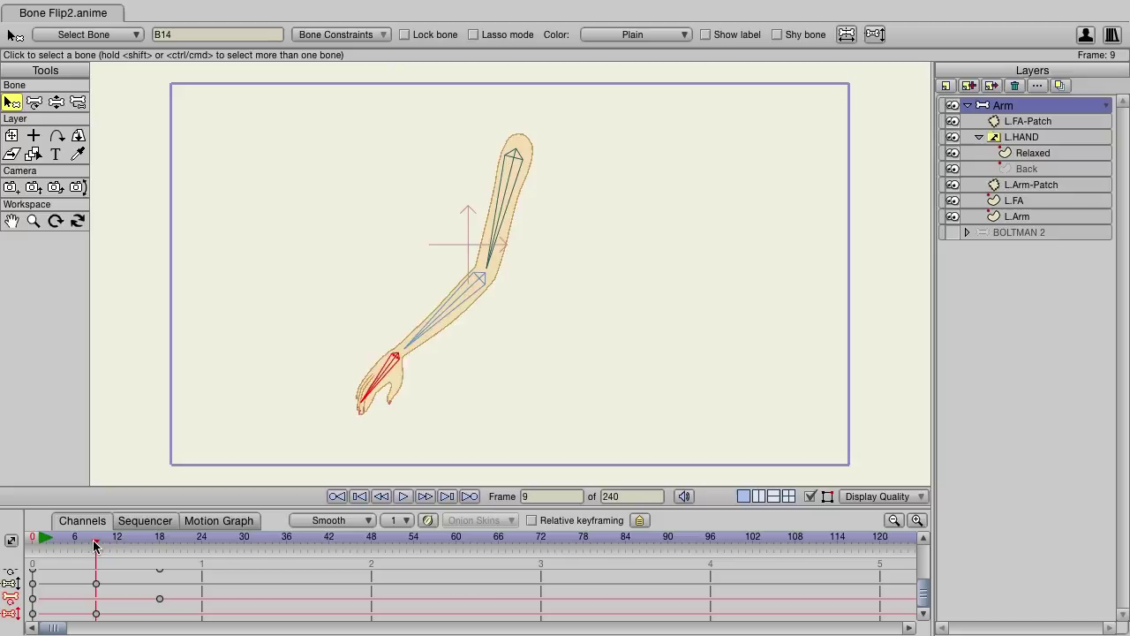
{"action": "mouse_move", "coordinate": [96, 544]}
{"action": "left_mouse_down"}
{"action": "mouse_move", "coordinate": [67, 545]}
{"action": "mouse_move", "coordinate": [91, 545]}
{"action": "left_mouse_up"}
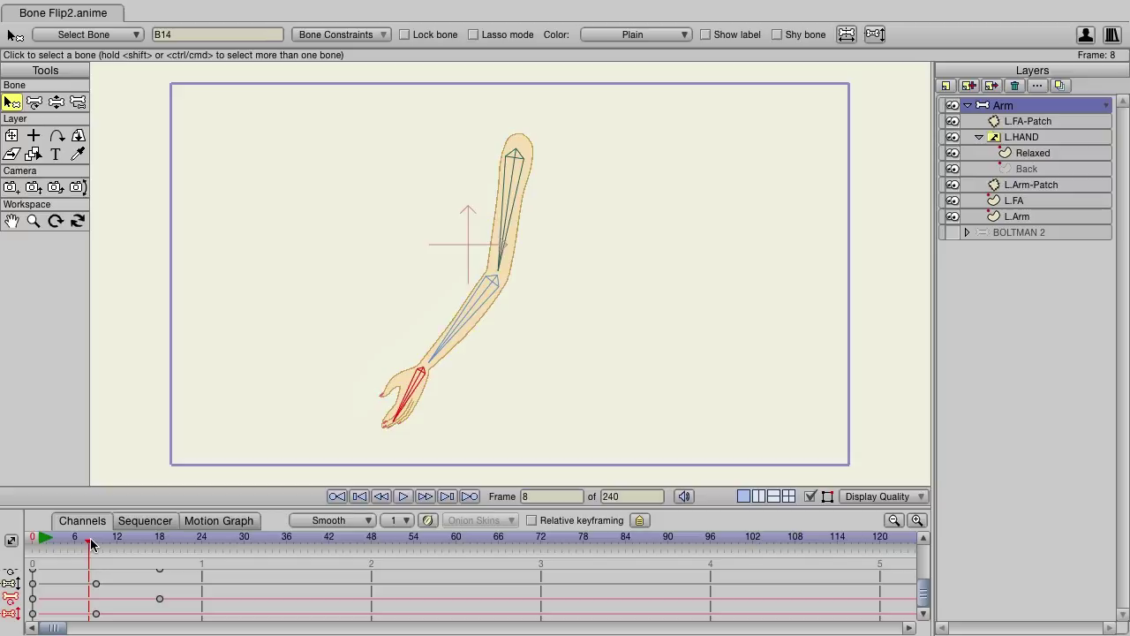
Step: Collapse and hide the Arm group, show and select BOLTMAN 2, and play it from frame 0
{"action": "left_click", "coordinate": [966, 106]}
{"action": "left_click", "coordinate": [954, 106]}
{"action": "left_click", "coordinate": [953, 121]}
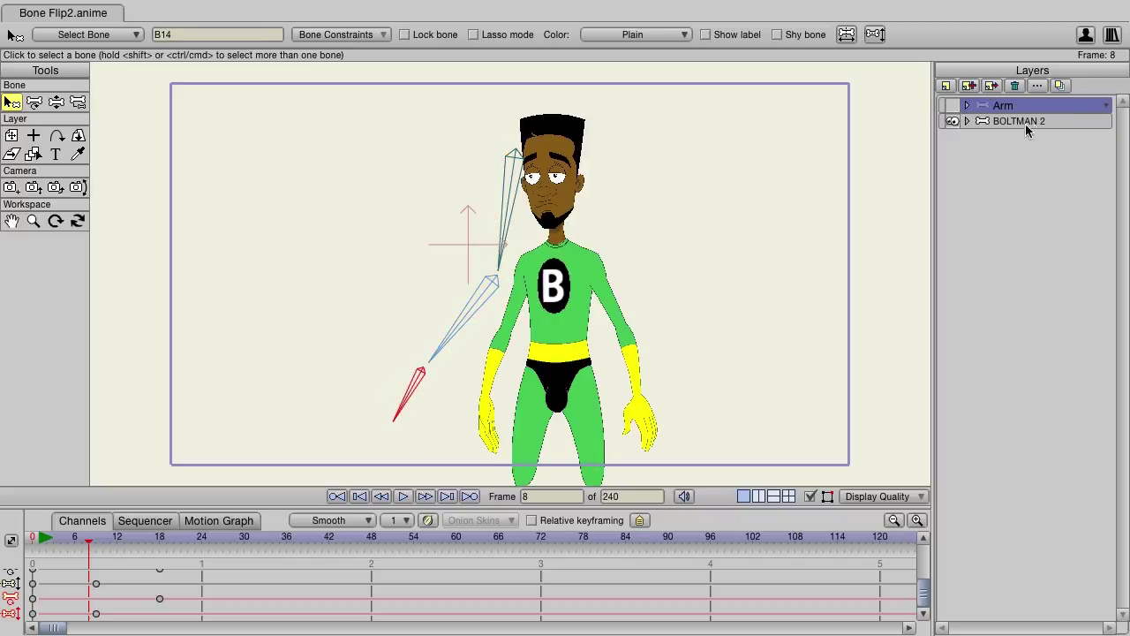
{"action": "left_click", "coordinate": [1024, 121]}
{"action": "left_click_drag", "start_coordinate": [80, 540], "coordinate": [20, 540]}
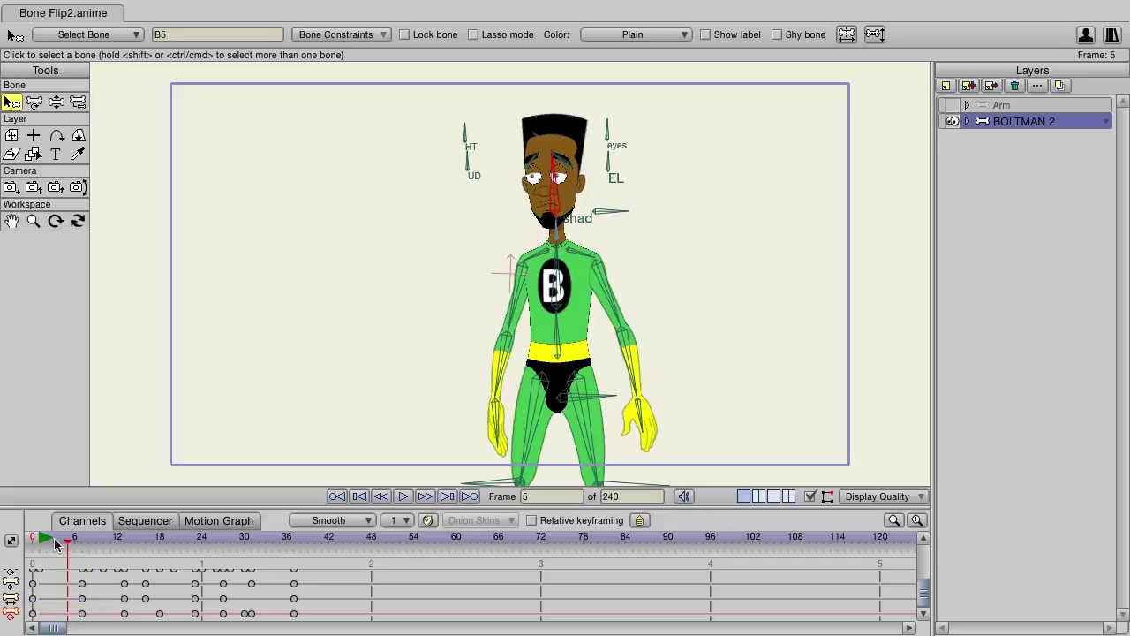
{"action": "left_click", "coordinate": [399, 498]}
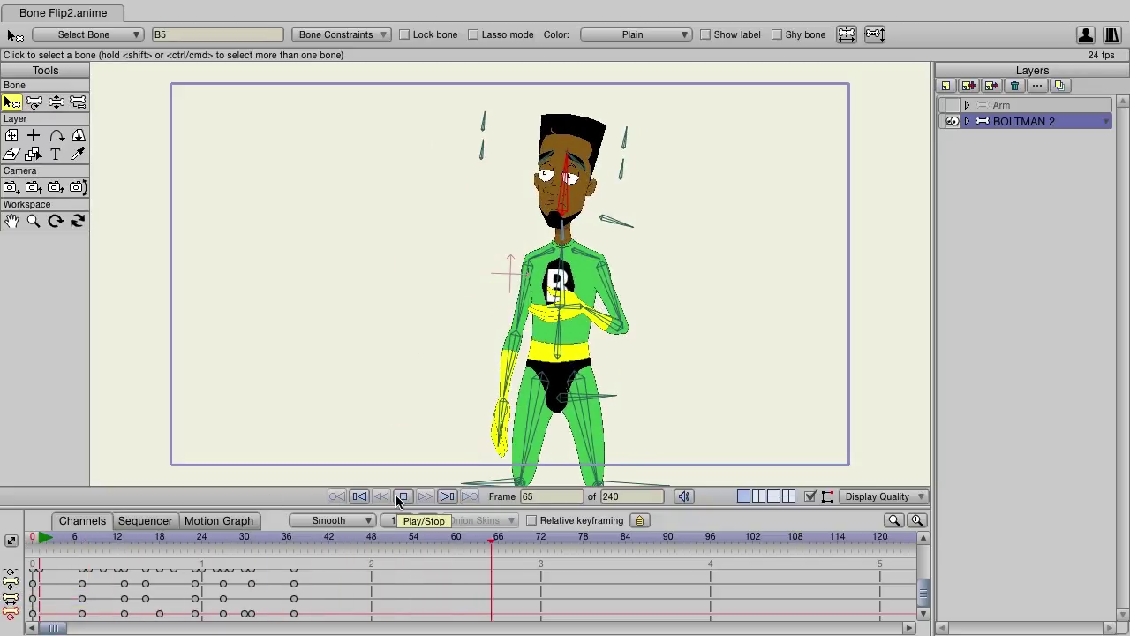
Step: Stop playback and add a side-flip keyframe on Boltman's head bone at frame 28
{"action": "left_click", "coordinate": [399, 499]}
{"action": "left_click_drag", "start_coordinate": [139, 540], "coordinate": [222, 541]}
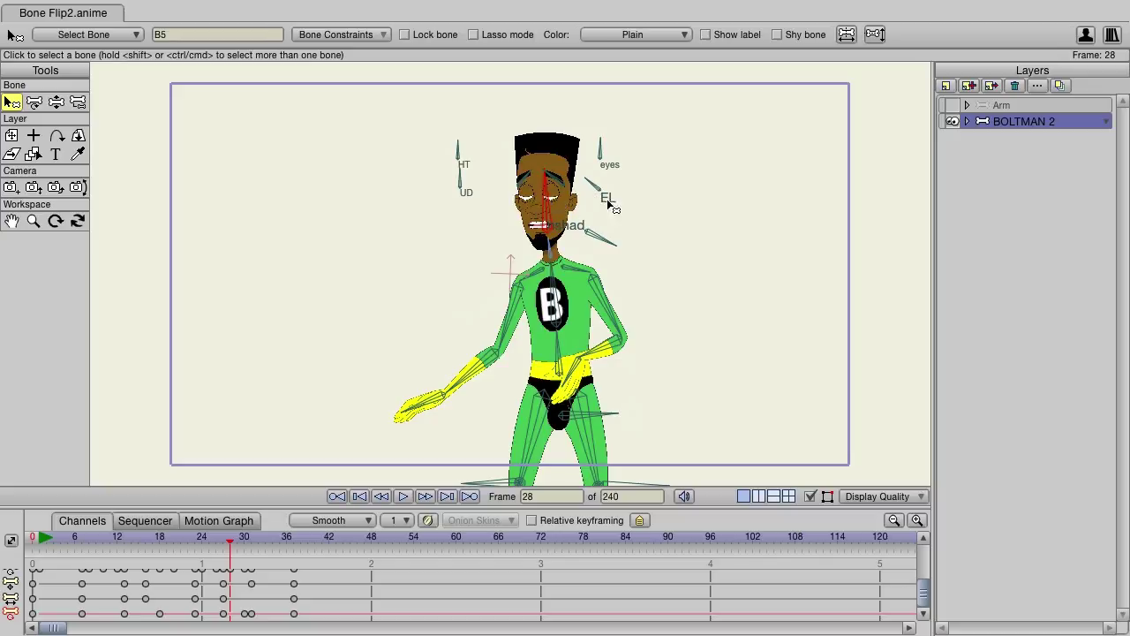
{"action": "left_click", "coordinate": [875, 35]}
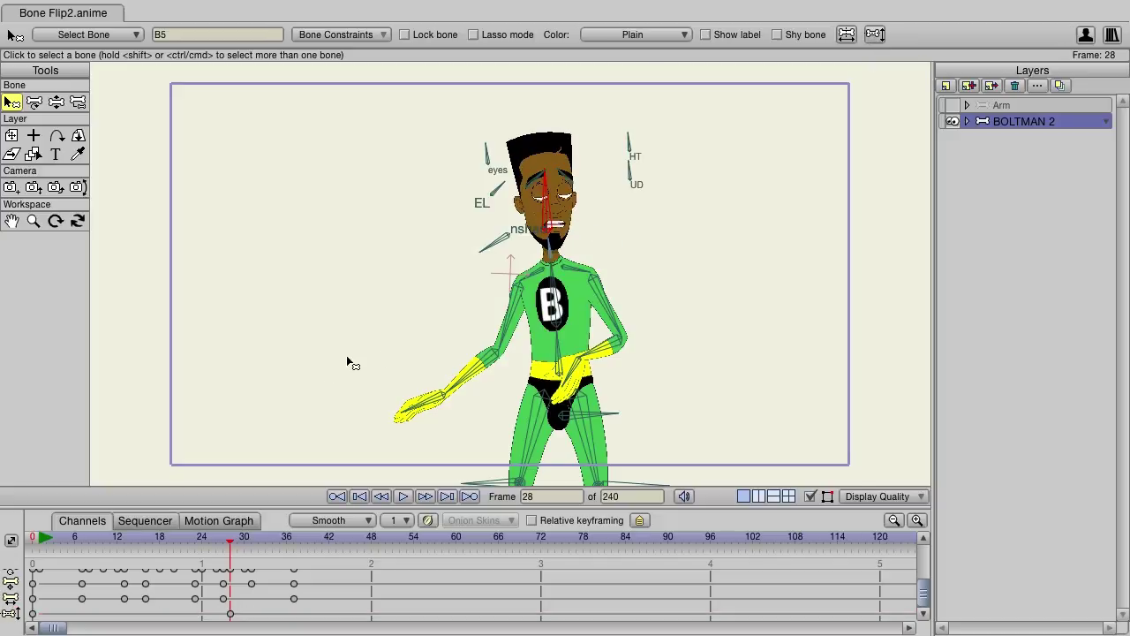
Step: Compare frame 27, then replay from frame 0 to confirm the head flip
{"action": "left_click", "coordinate": [224, 544]}
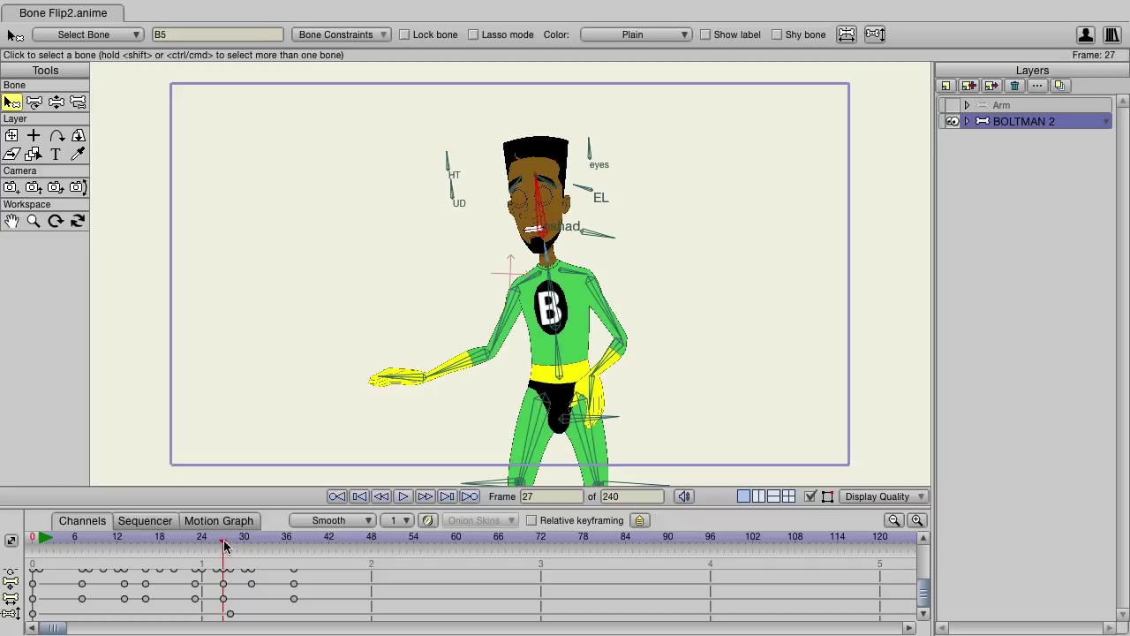
{"action": "left_click_drag", "start_coordinate": [223, 544], "coordinate": [33, 537]}
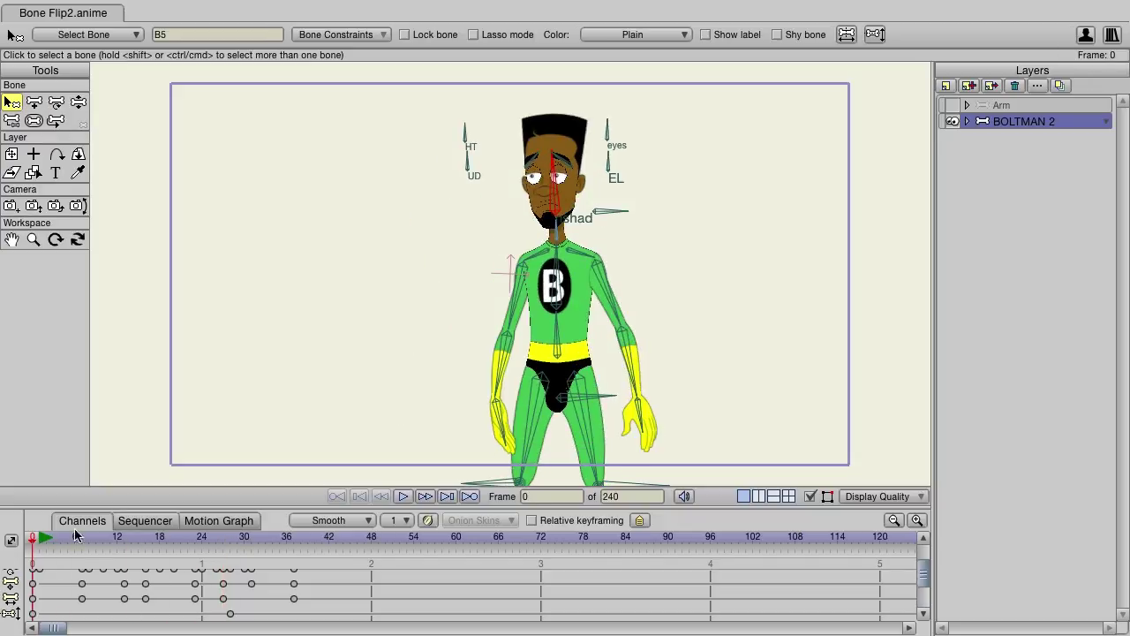
{"action": "left_click", "coordinate": [403, 496]}
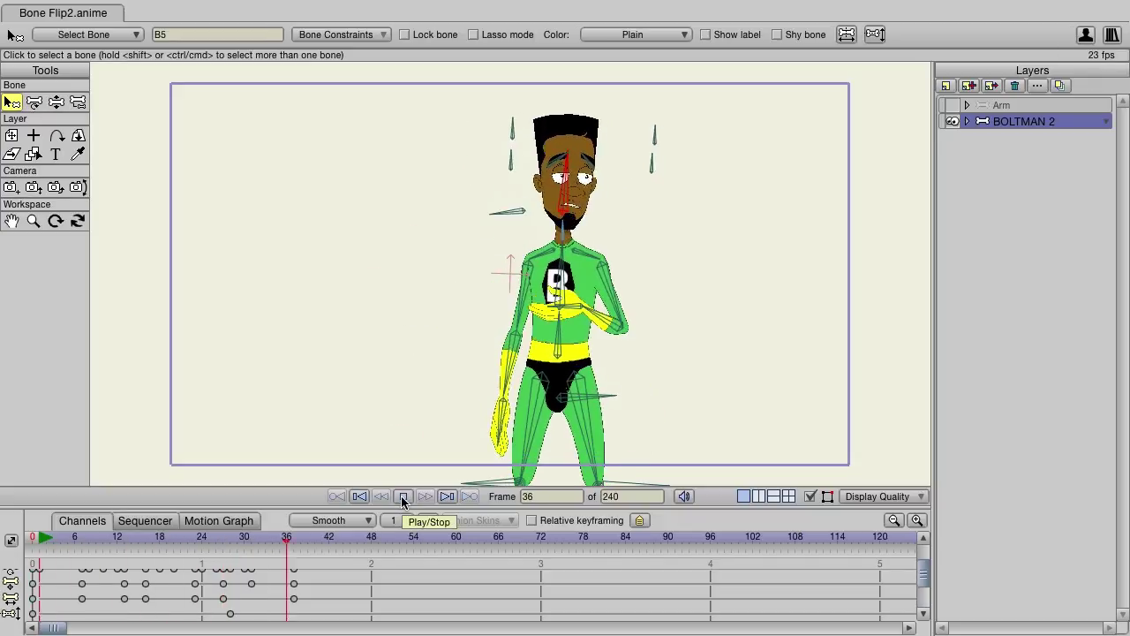
{"action": "left_click", "coordinate": [403, 496]}
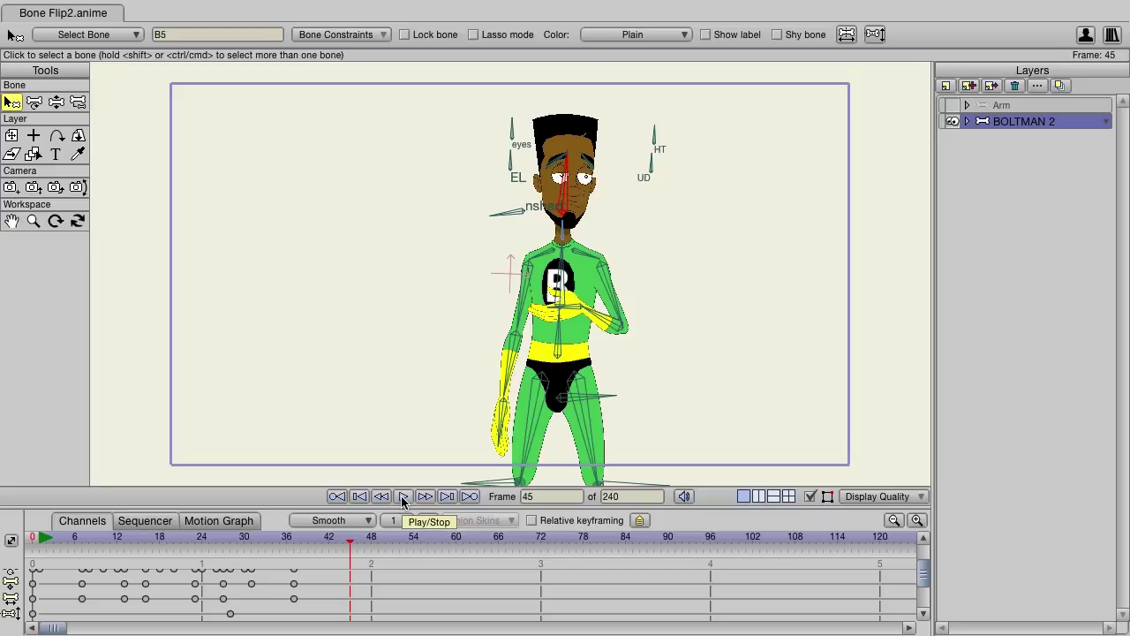